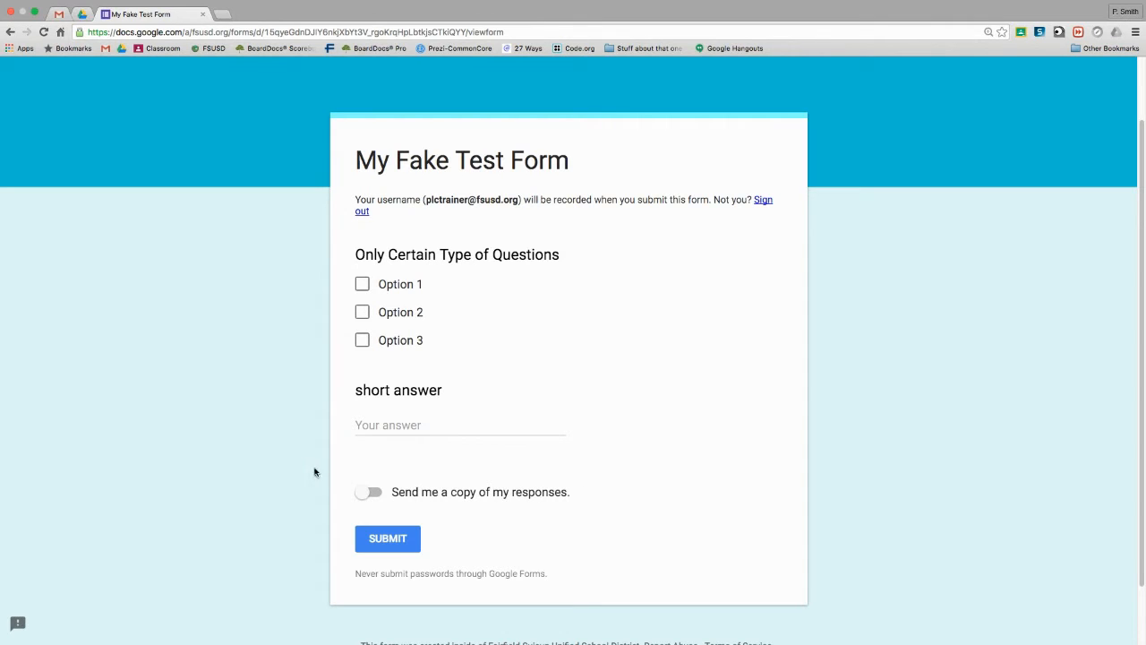
- Compare the copy-of-responses toggle on the live form with the form's response settings in the editor
click(374, 494)
click(371, 498)
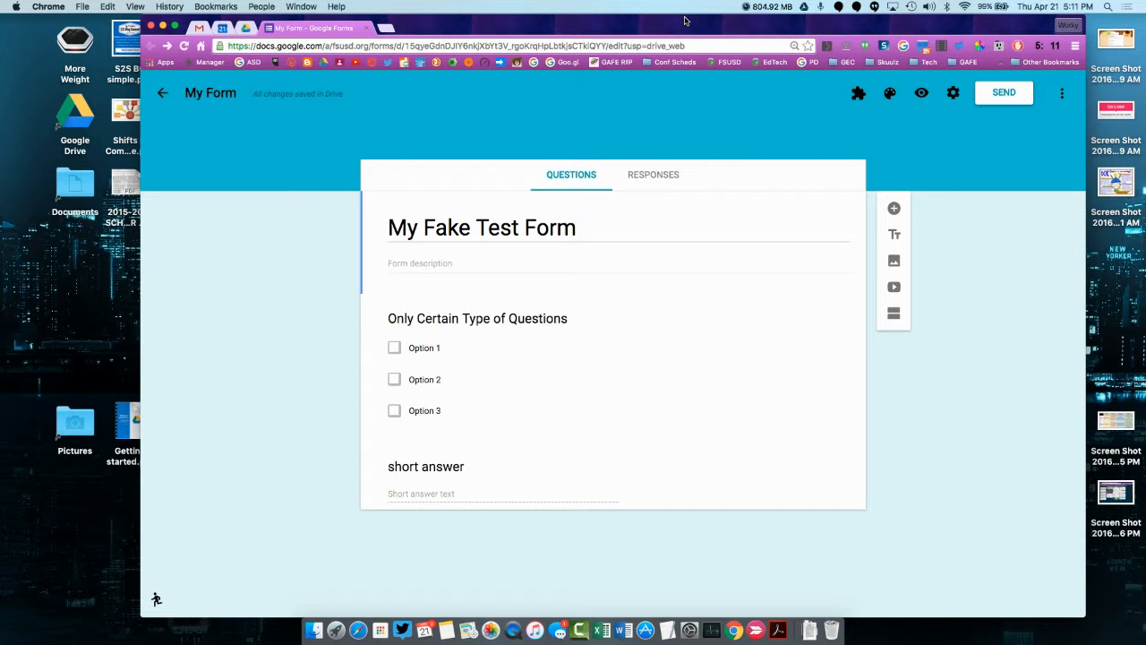
click(954, 96)
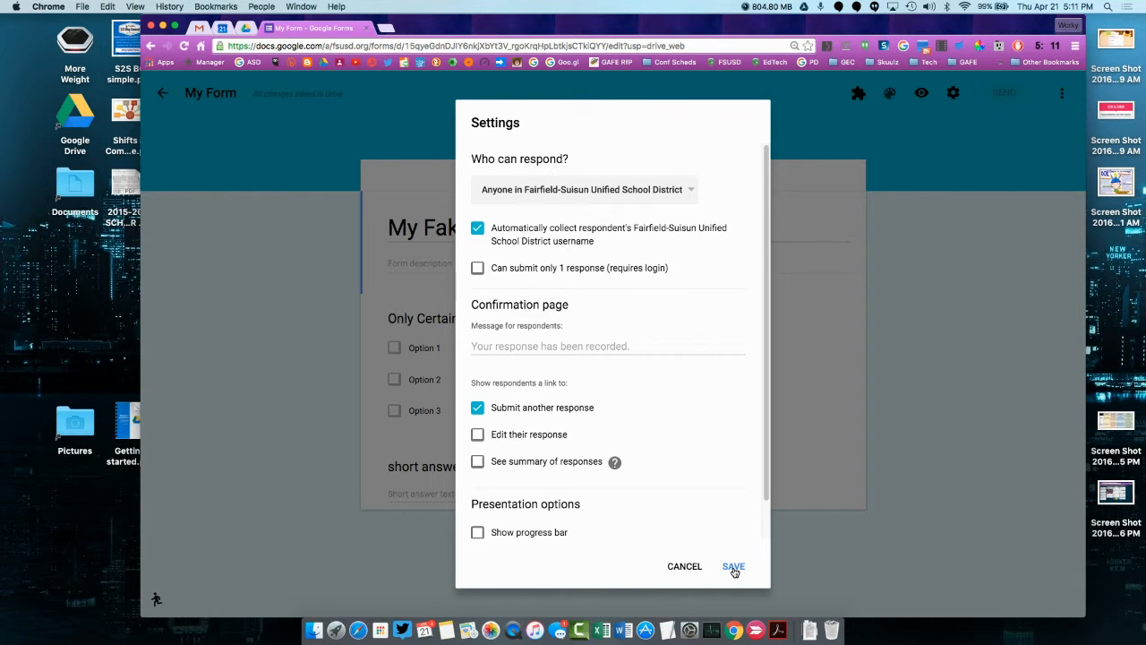
click(732, 566)
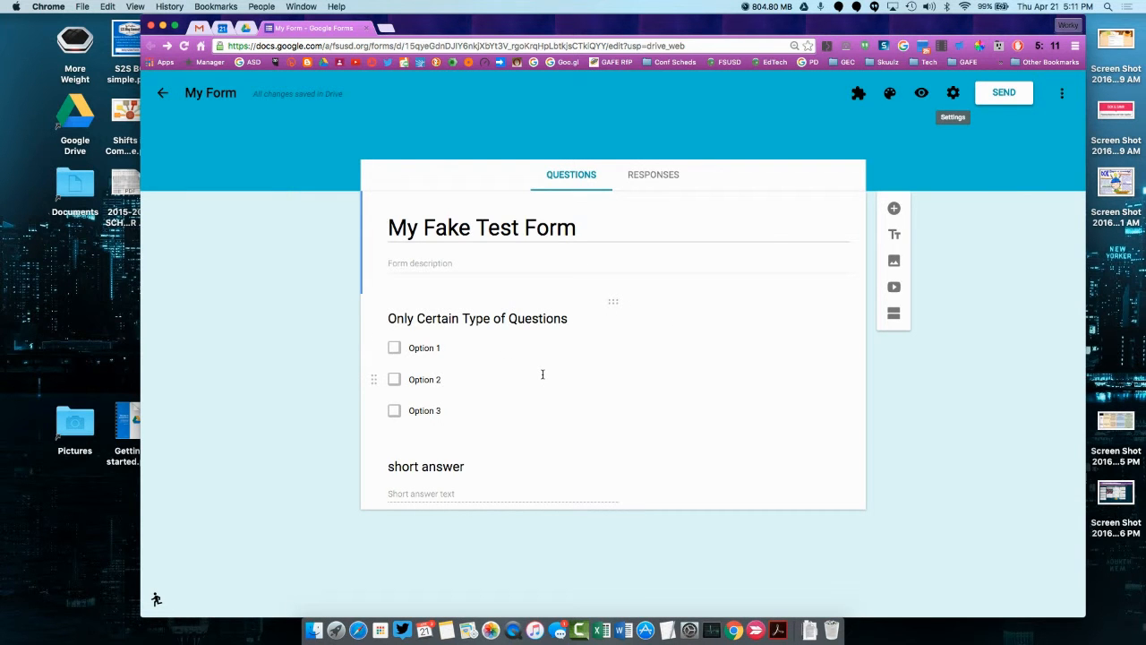
key(ctrl+Right)
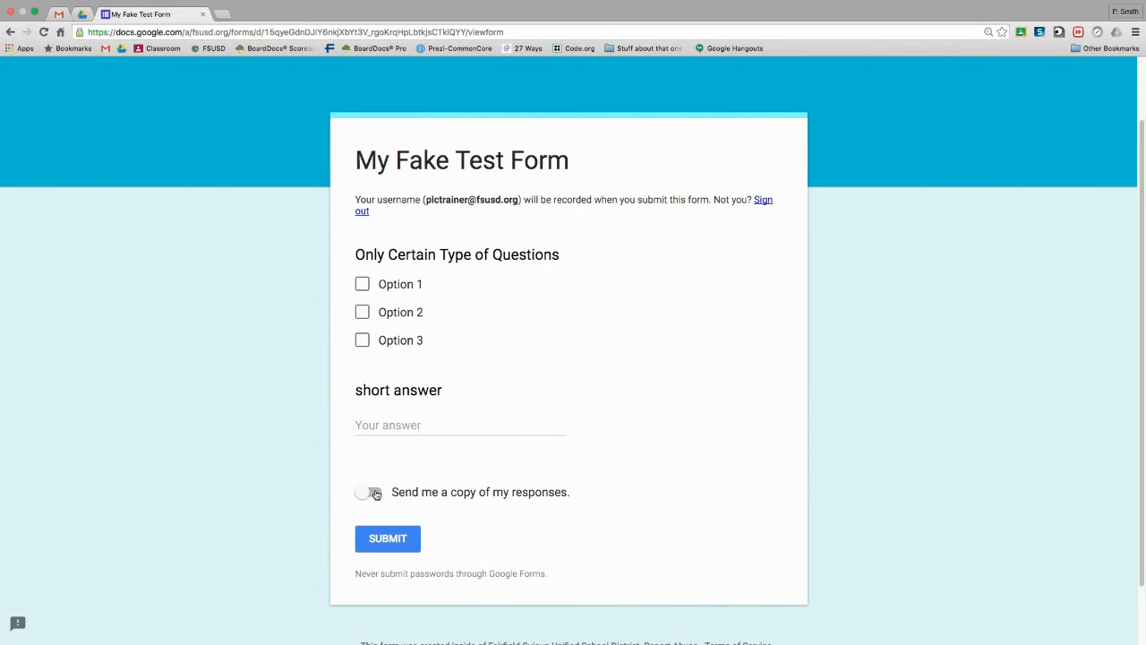
key(ctrl+Left)
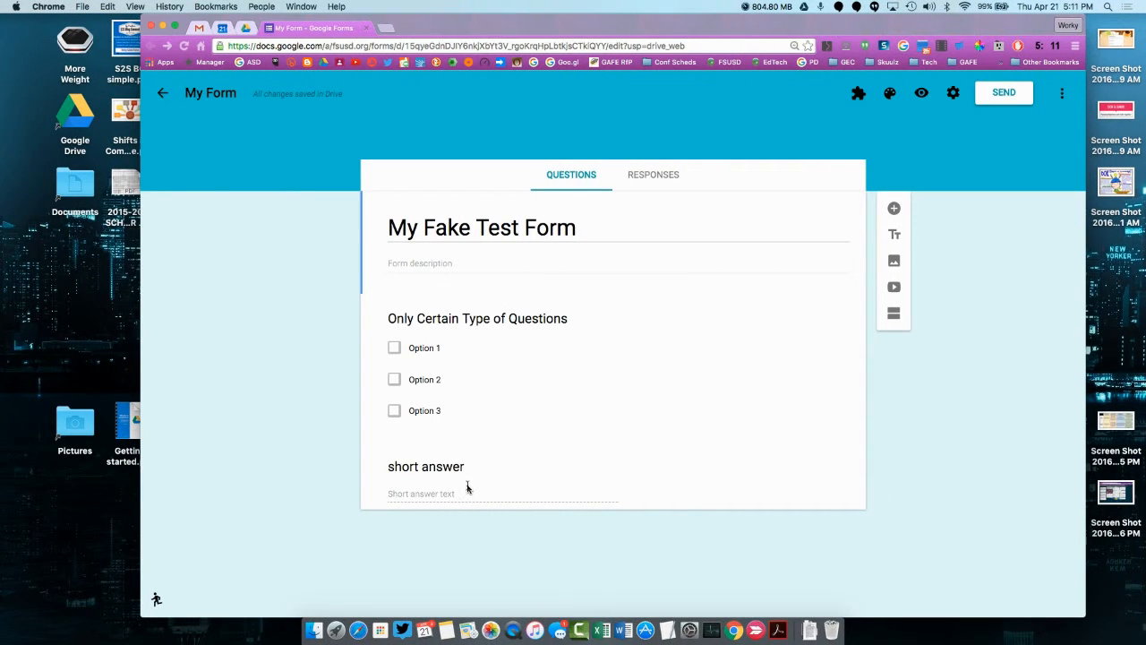
key(ctrl+Right)
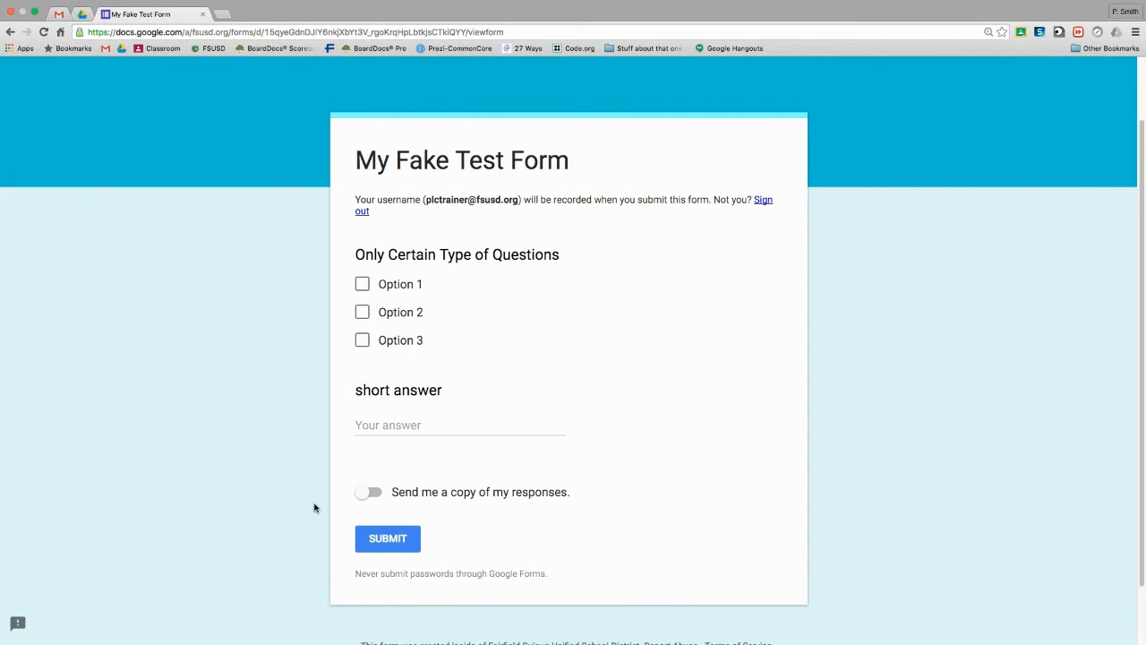
key(ctrl+Left)
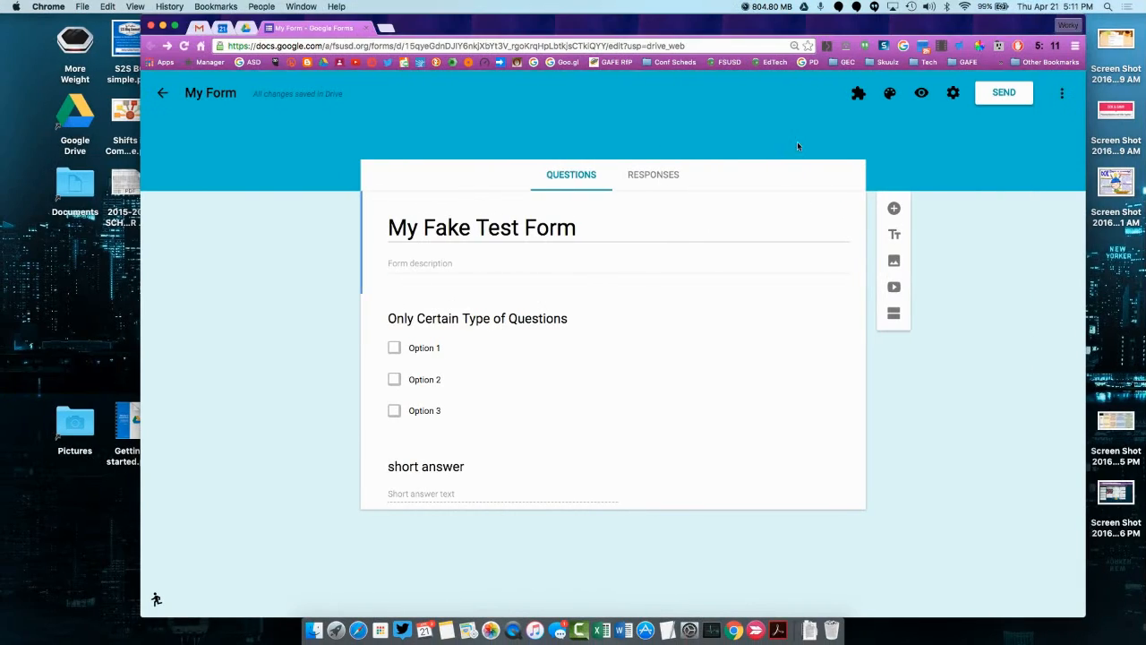
- Turn off automatic collection of respondents' district usernames, limit the form to 1 response, and save the settings
click(951, 92)
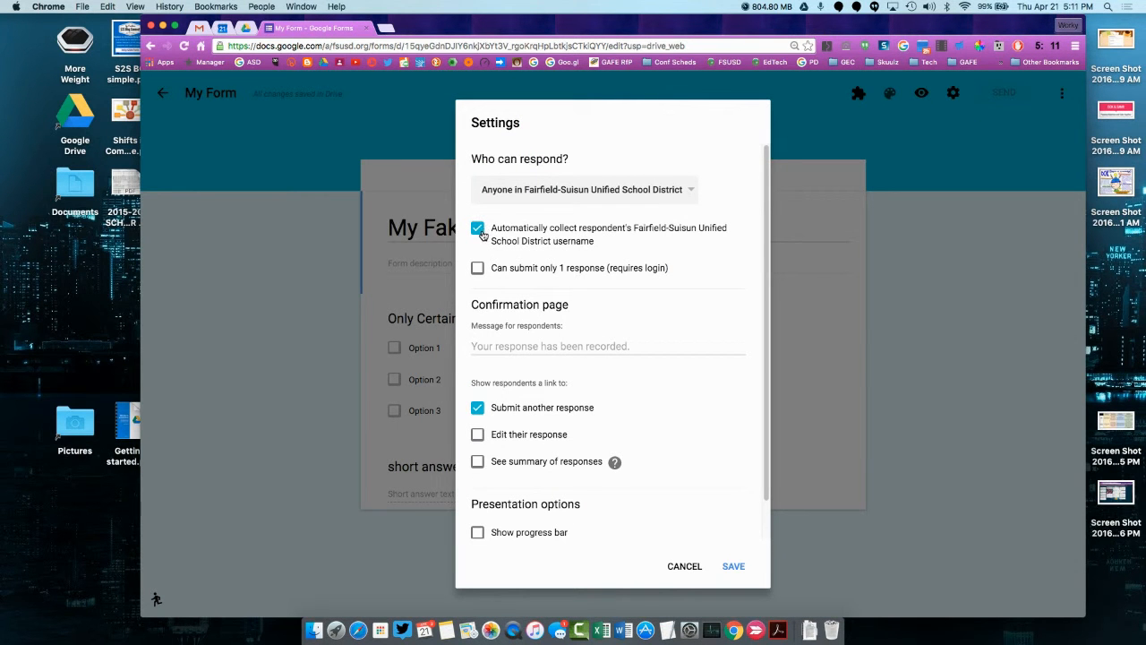
click(476, 230)
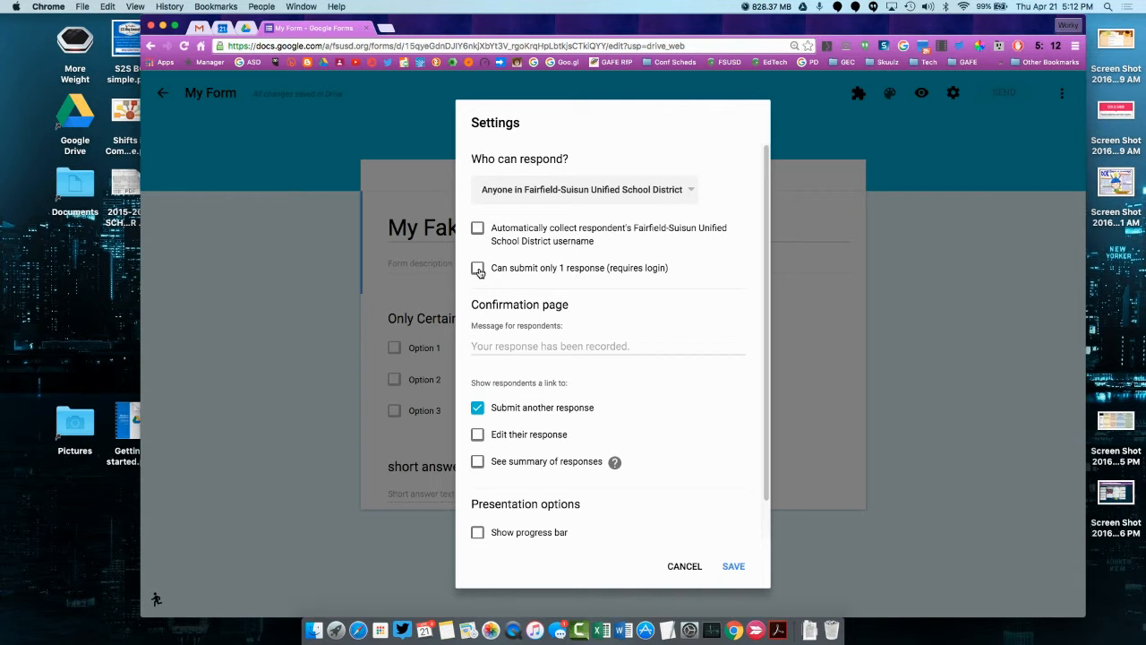
click(478, 268)
click(733, 567)
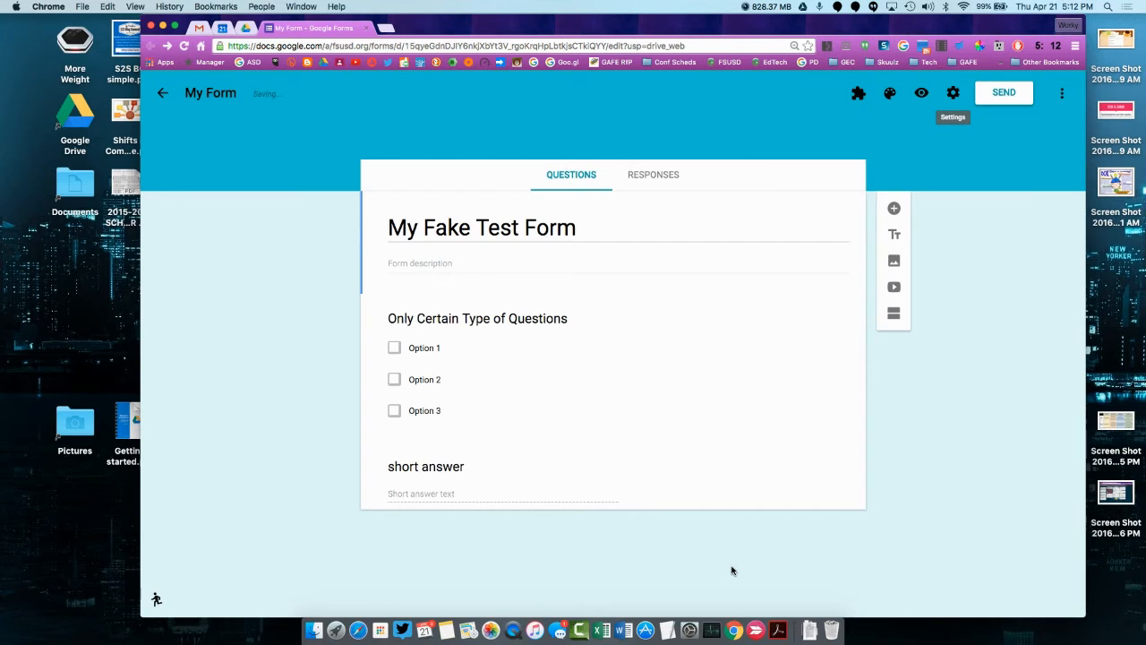
- Reload the live form to check for the copy-of-responses toggle, and review the form's response settings without changing them
key(ctrl+Right)
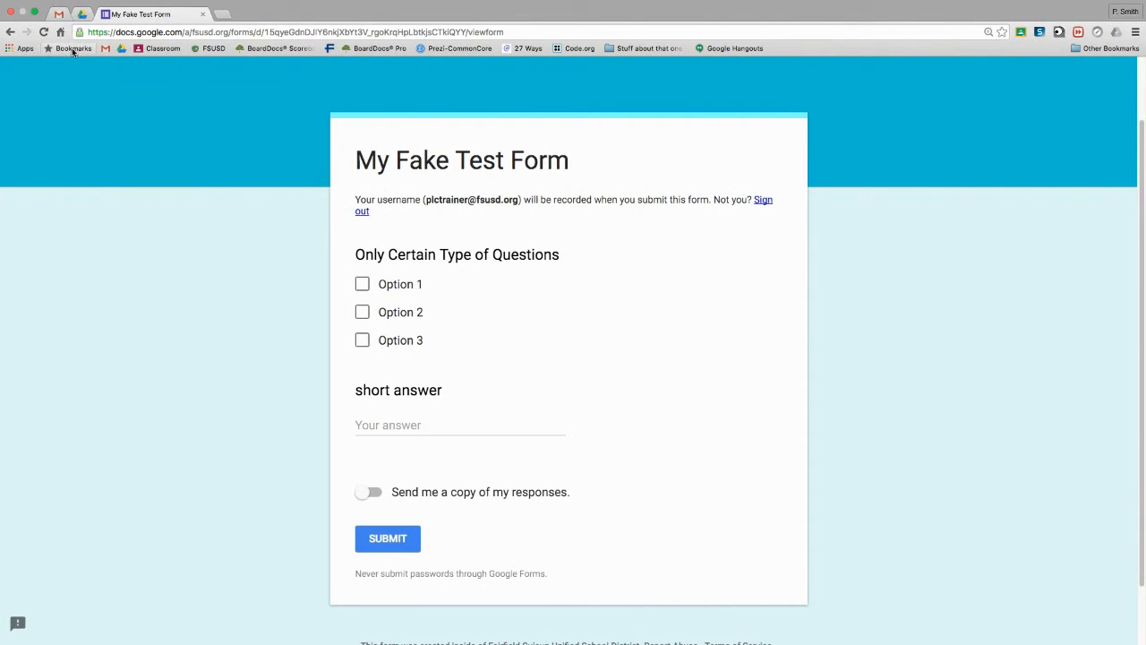
click(49, 34)
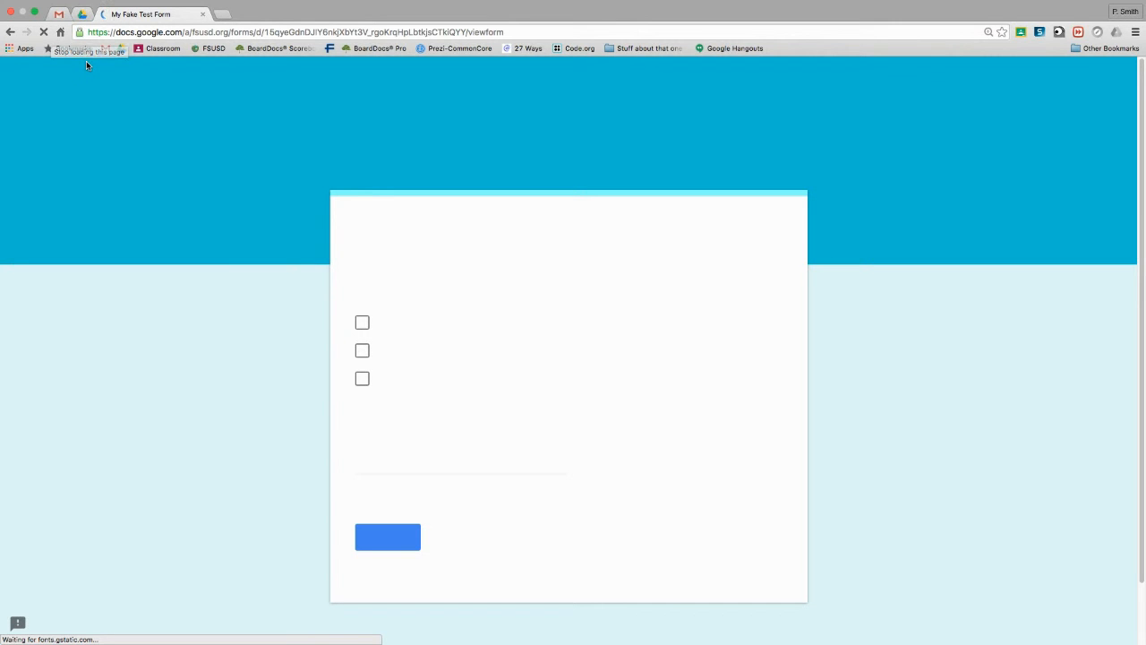
scroll(367, 483, down, 2)
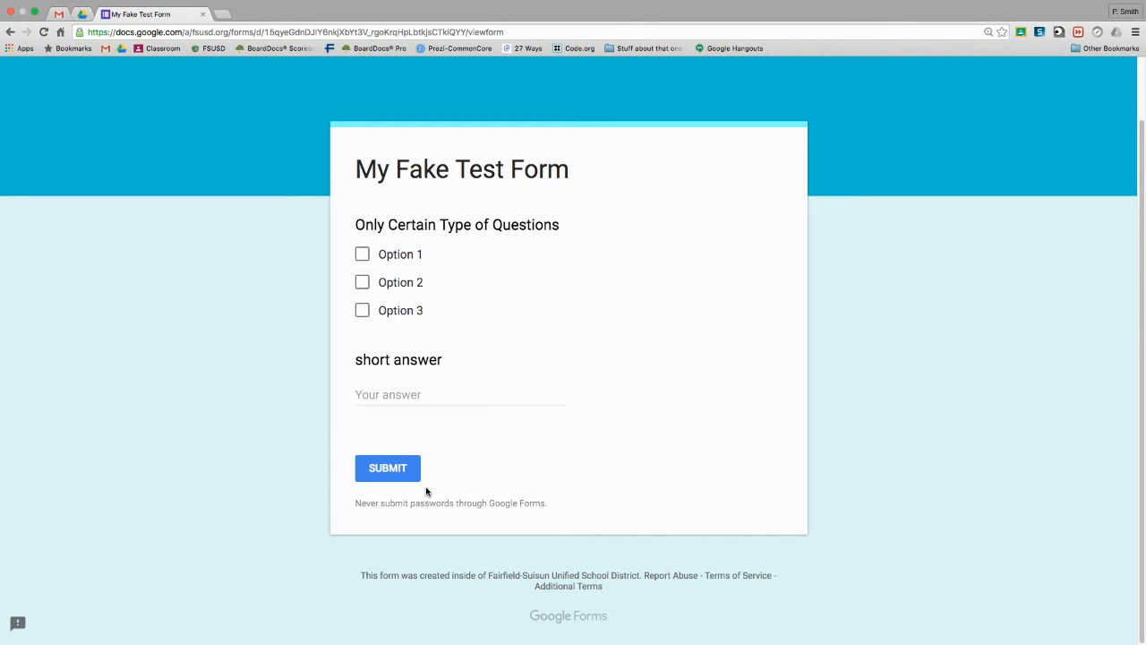
key(ctrl+Left)
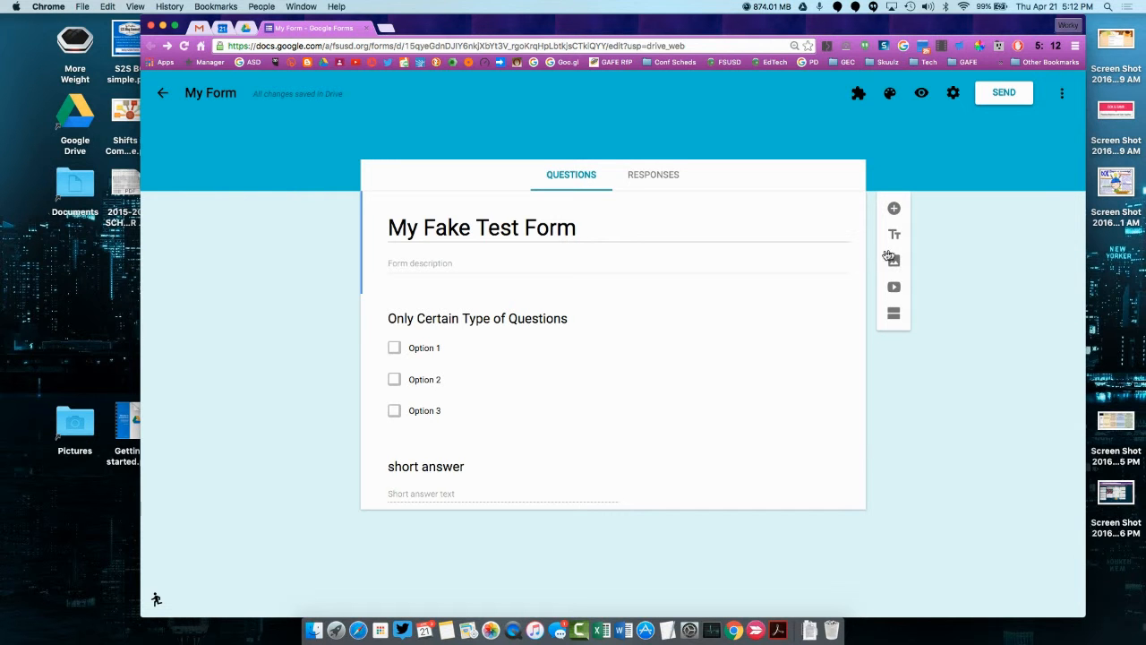
click(953, 95)
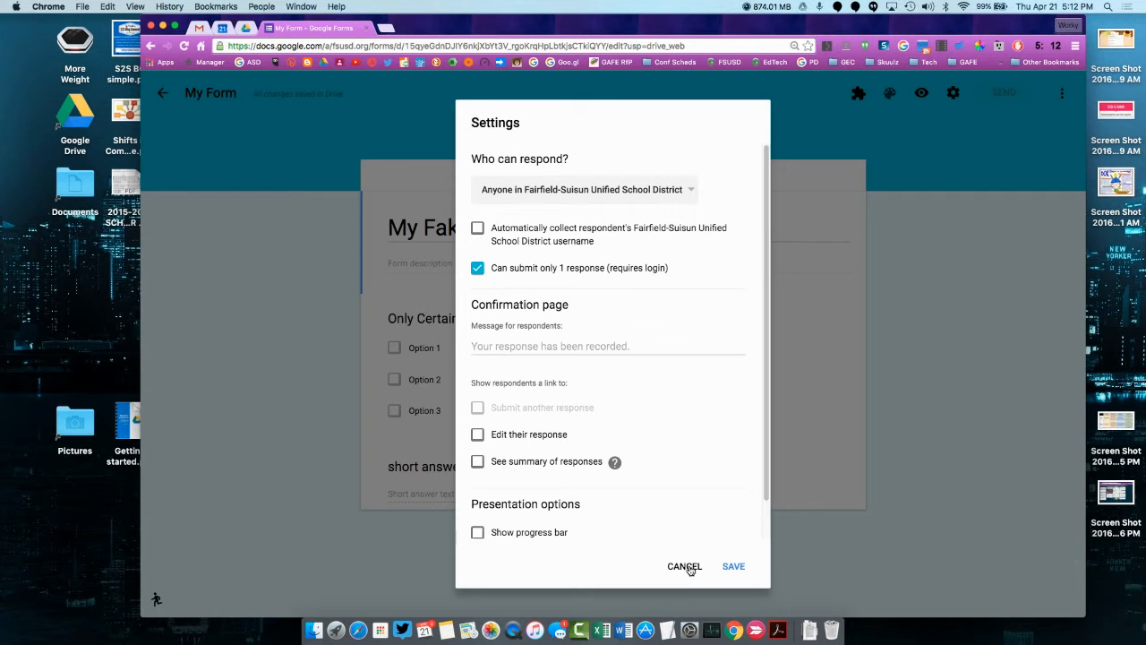
click(689, 568)
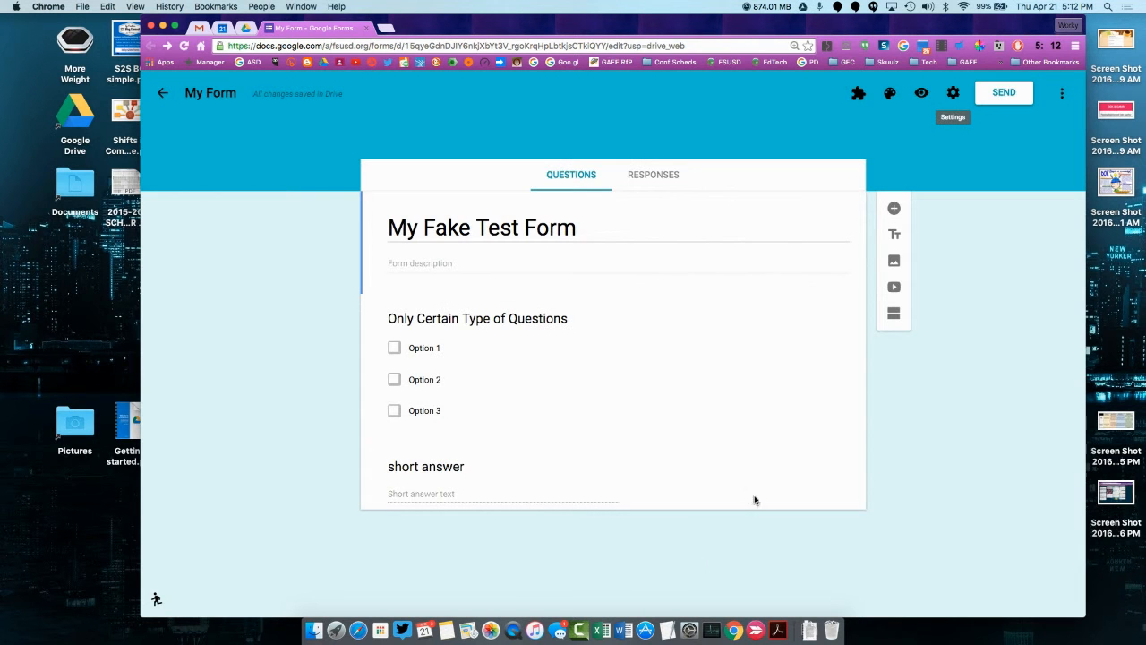
- Add a short answer question directly above the checkbox question in the form editor
click(893, 208)
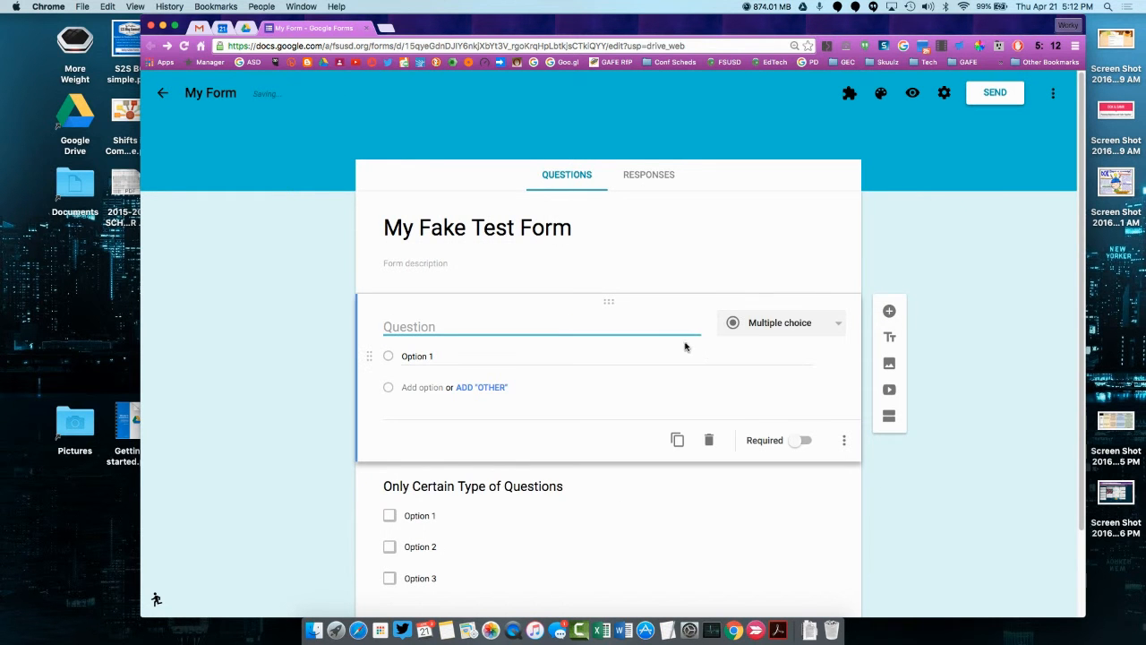
click(768, 326)
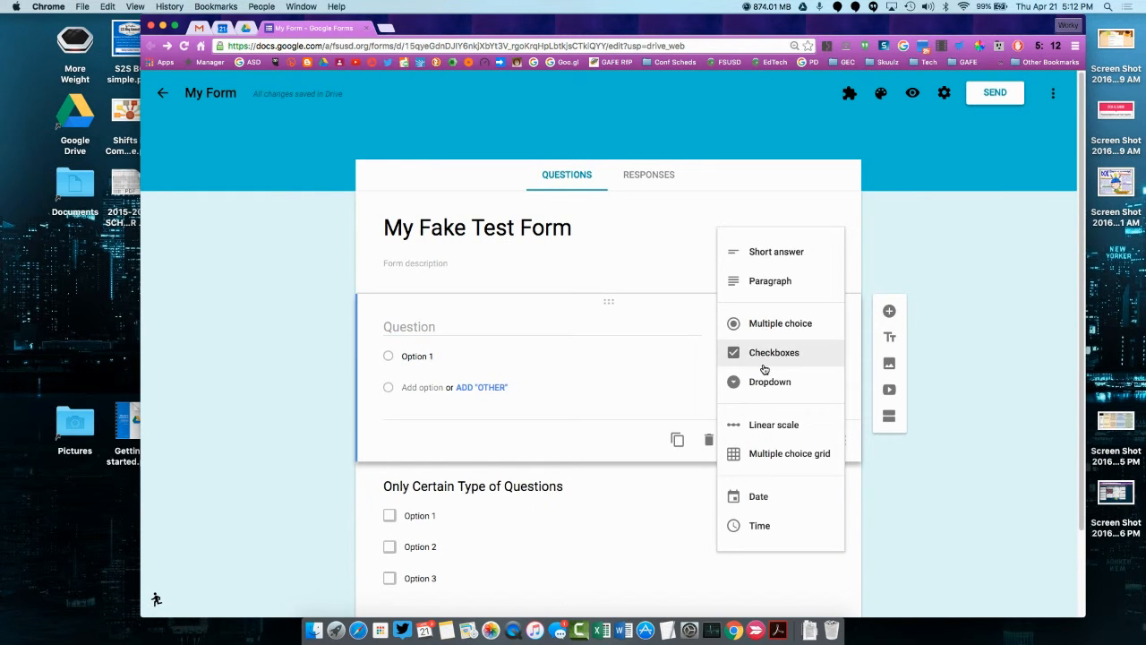
click(756, 256)
- Title the new short answer question "FSUSD Student Email" and make it required
click(412, 324)
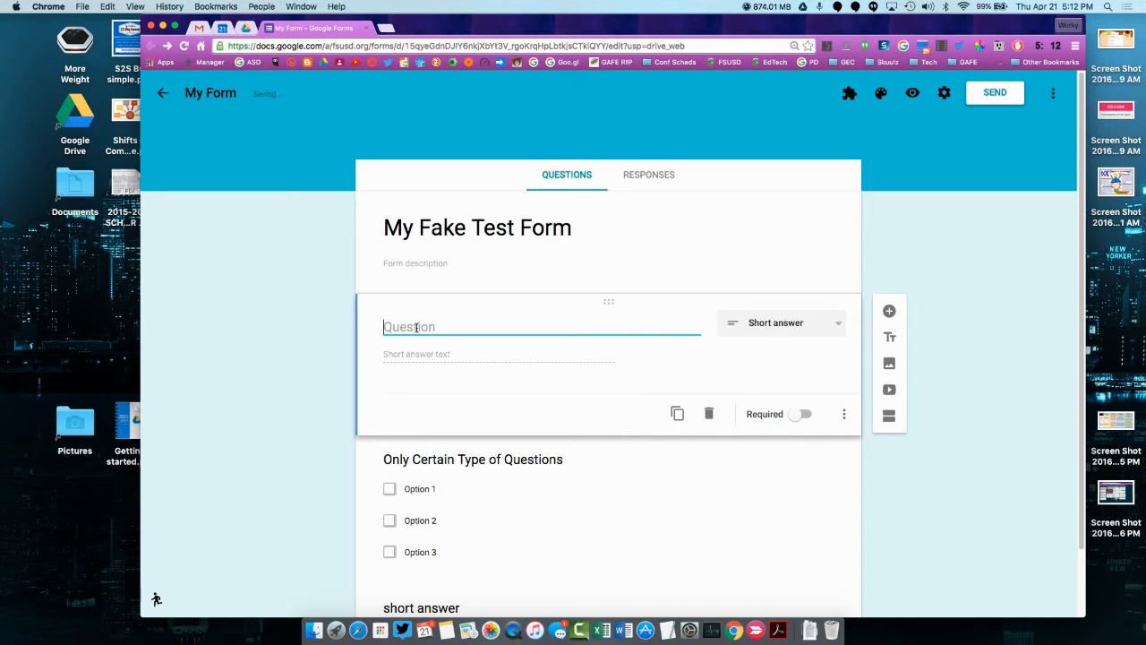
text(Stude)
key(BackSpace)
key(BackSpace)
key(BackSpace)
key(BackSpace)
key(BackSpace)
text(FSUS)
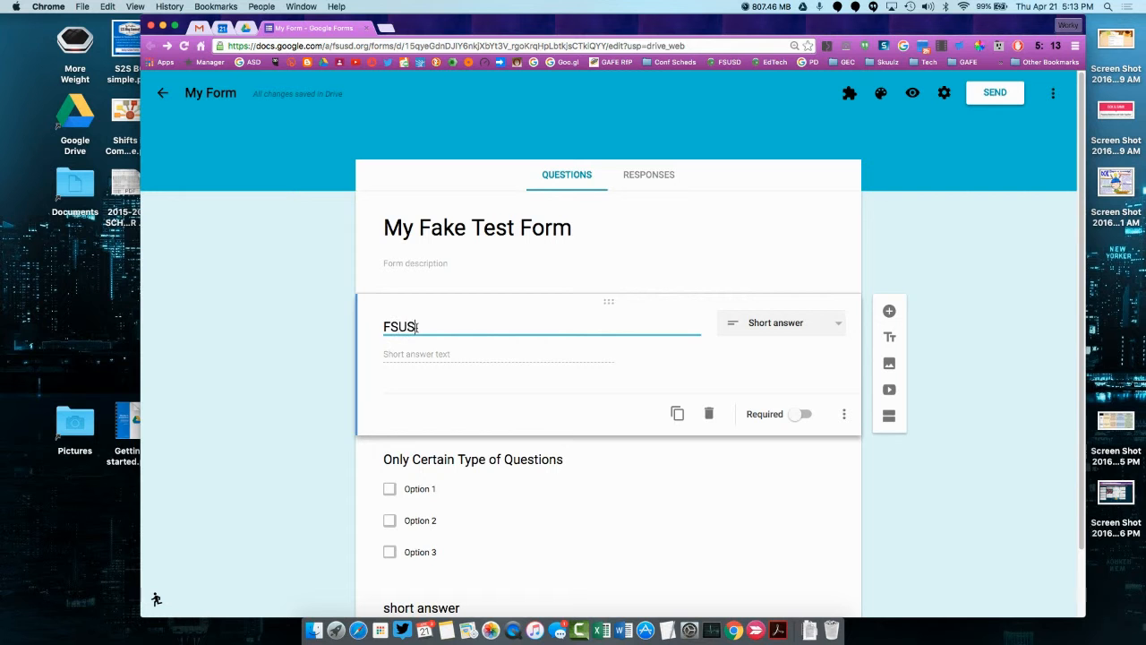
text(D Student Email)
click(800, 415)
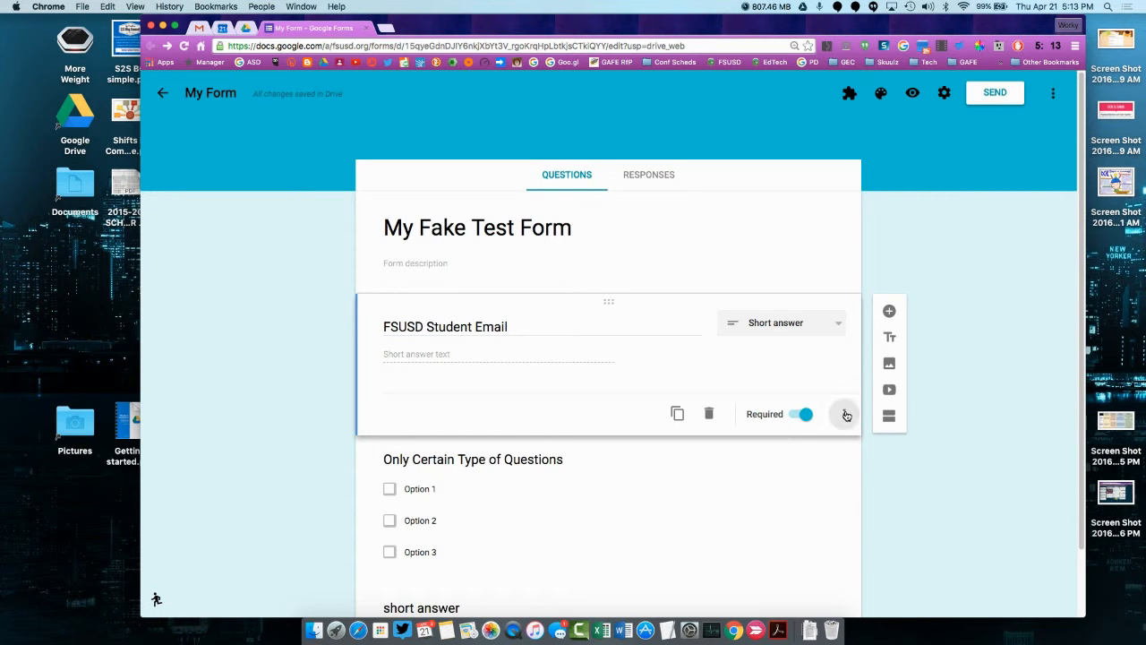
- Add data validation to the FSUSD Student Email question, requiring text in the form of an email address
click(845, 414)
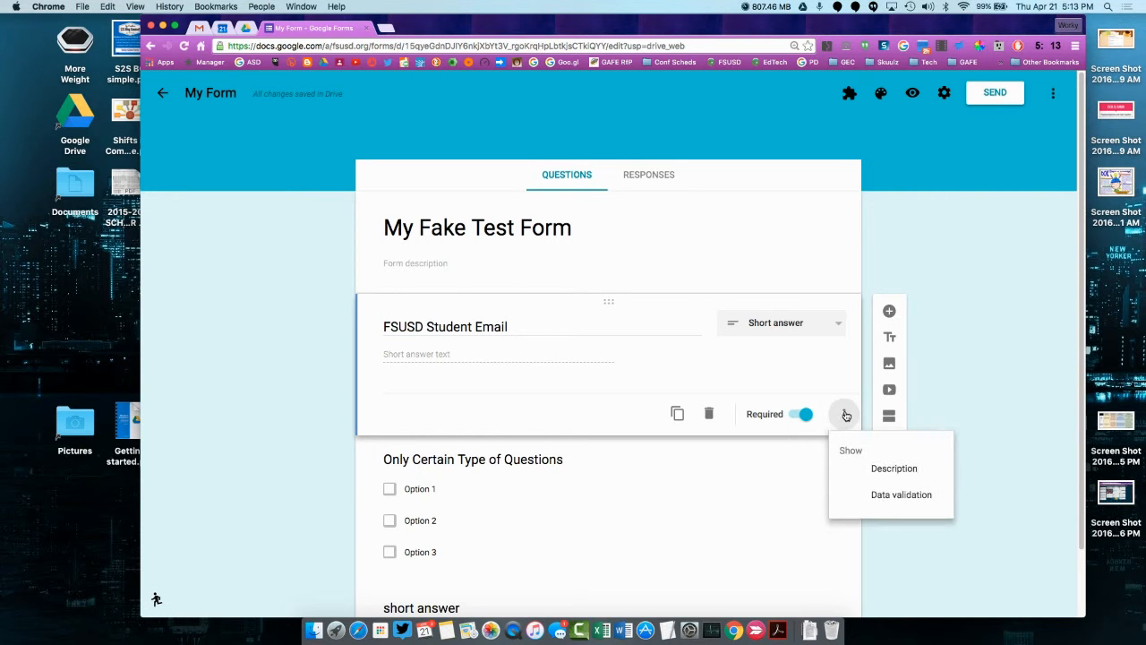
click(899, 498)
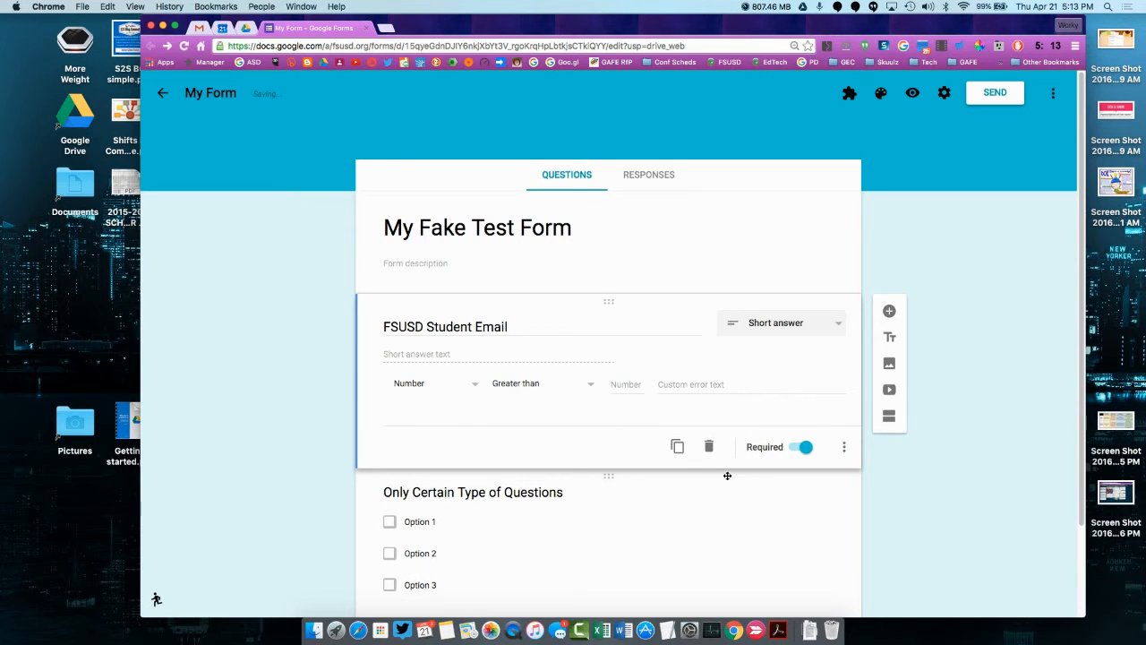
click(447, 387)
click(425, 411)
click(530, 391)
click(525, 442)
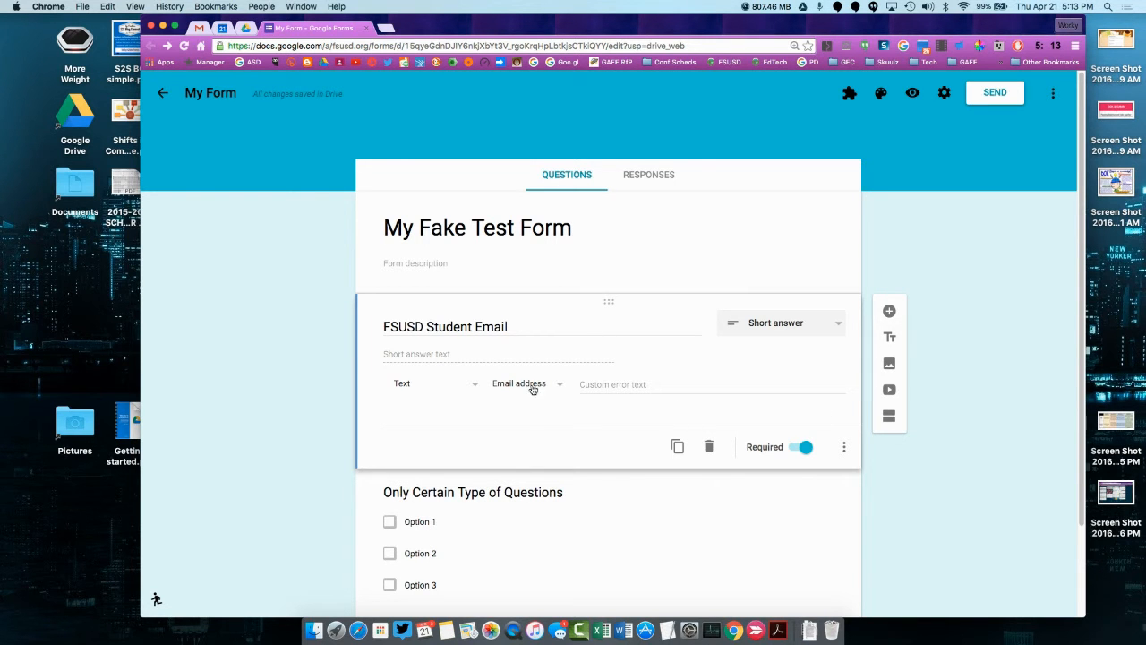
click(843, 452)
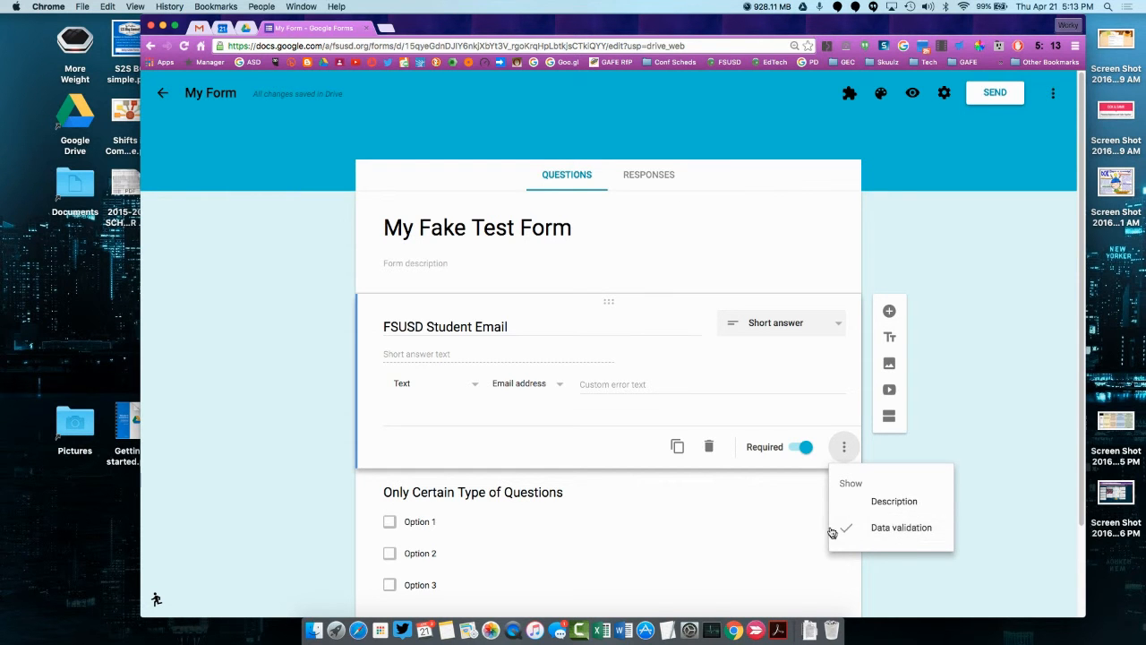
click(964, 514)
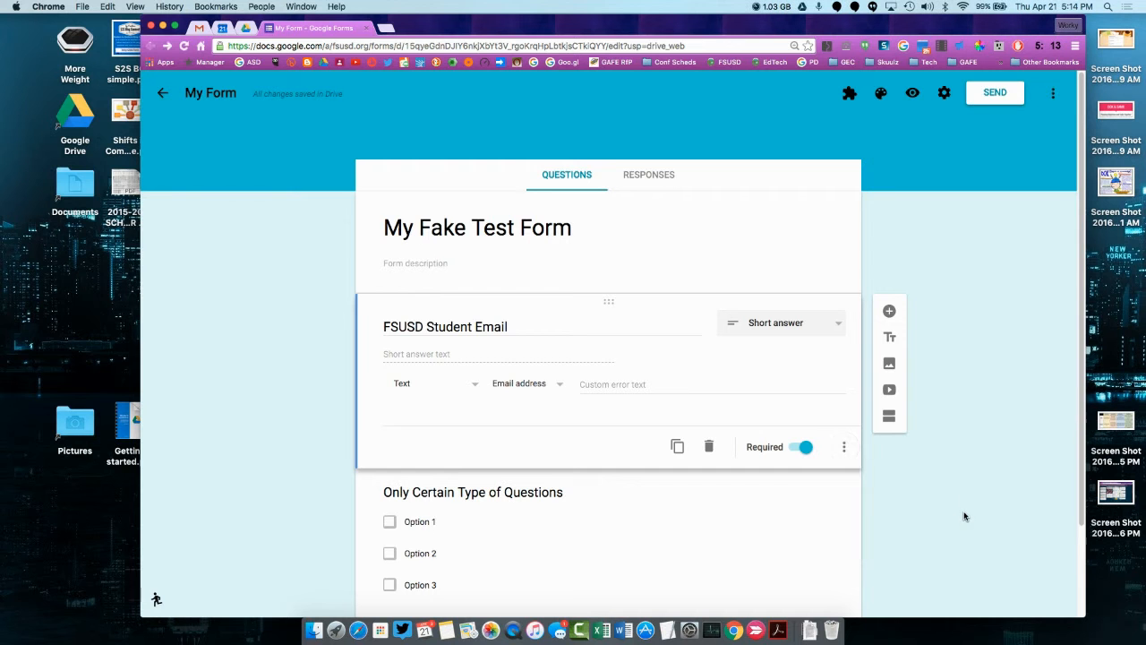
- Review the response settings and reload the live form to check how the required student email question appears
click(944, 92)
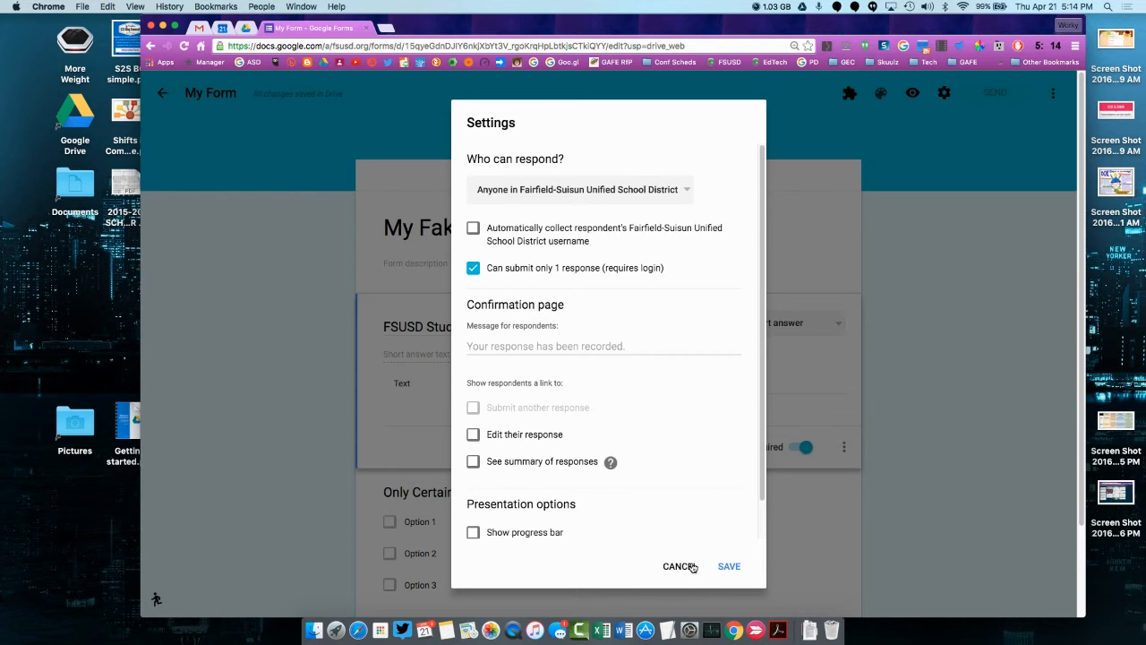
click(728, 565)
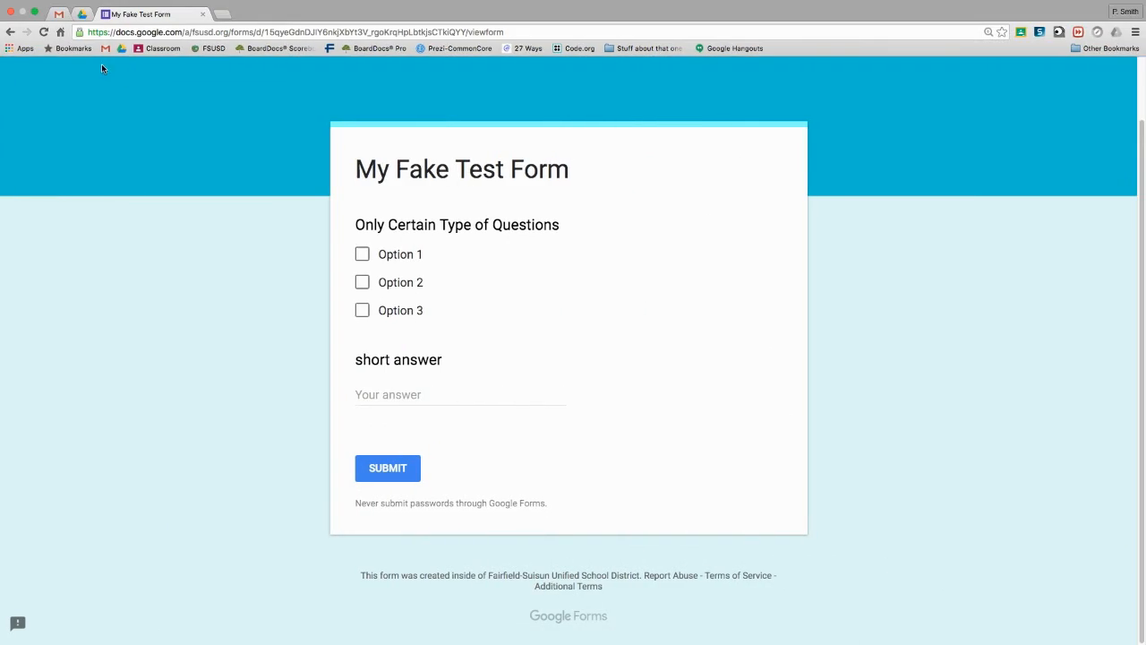
click(43, 31)
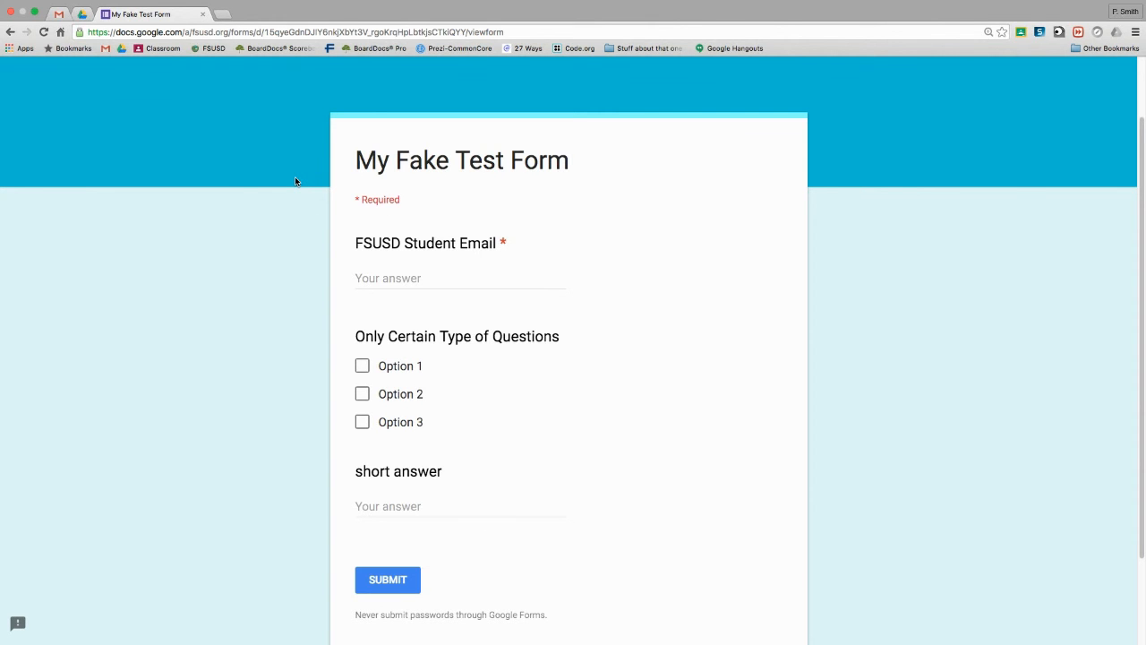
key(ctrl+Left)
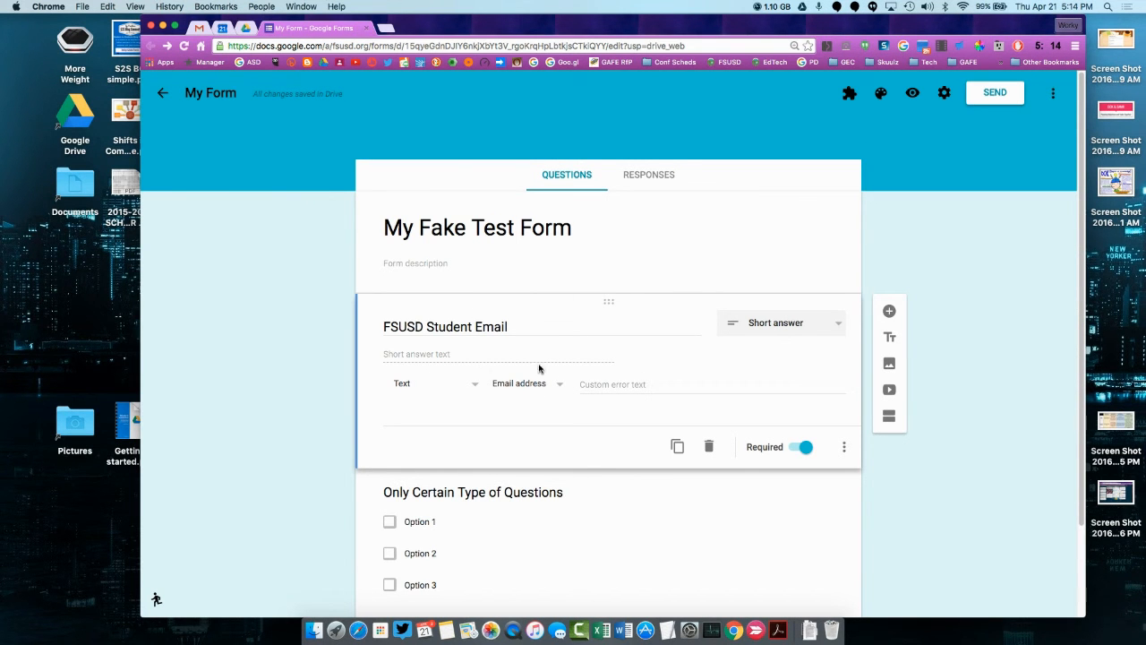
click(944, 92)
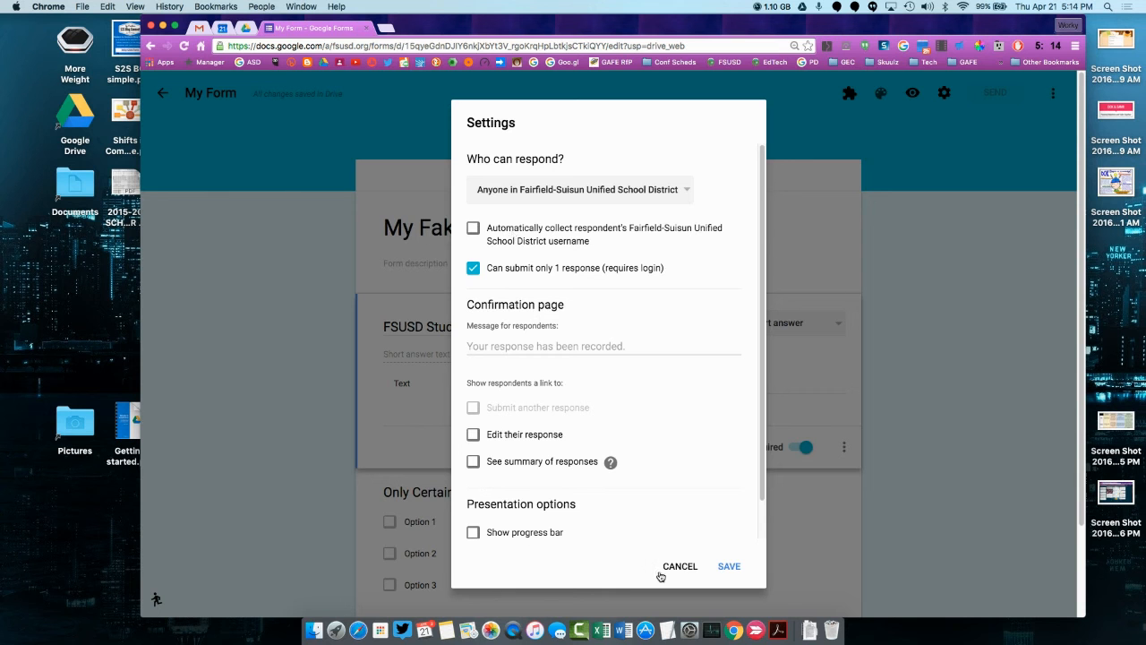
click(740, 566)
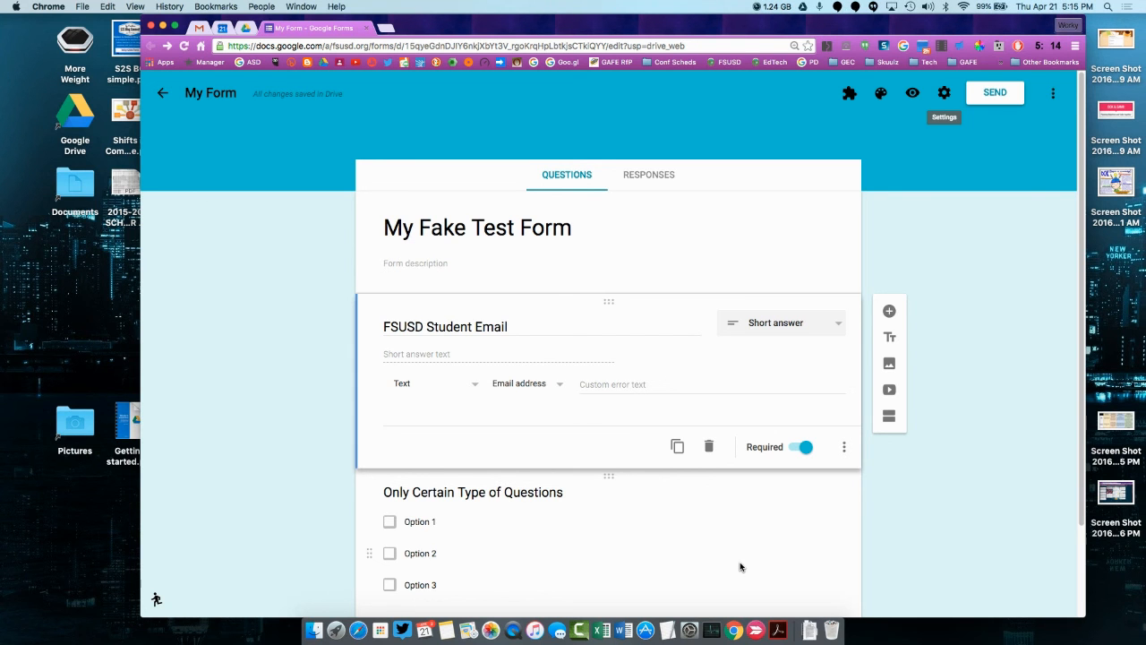
key(ctrl+Right)
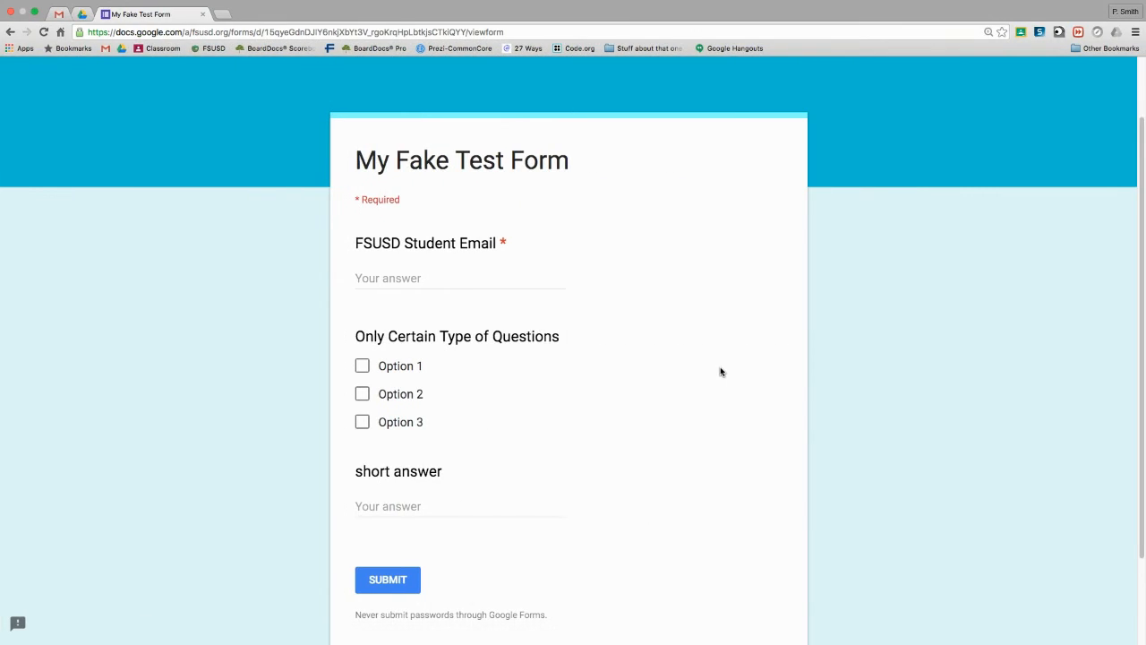
key(ctrl+Left)
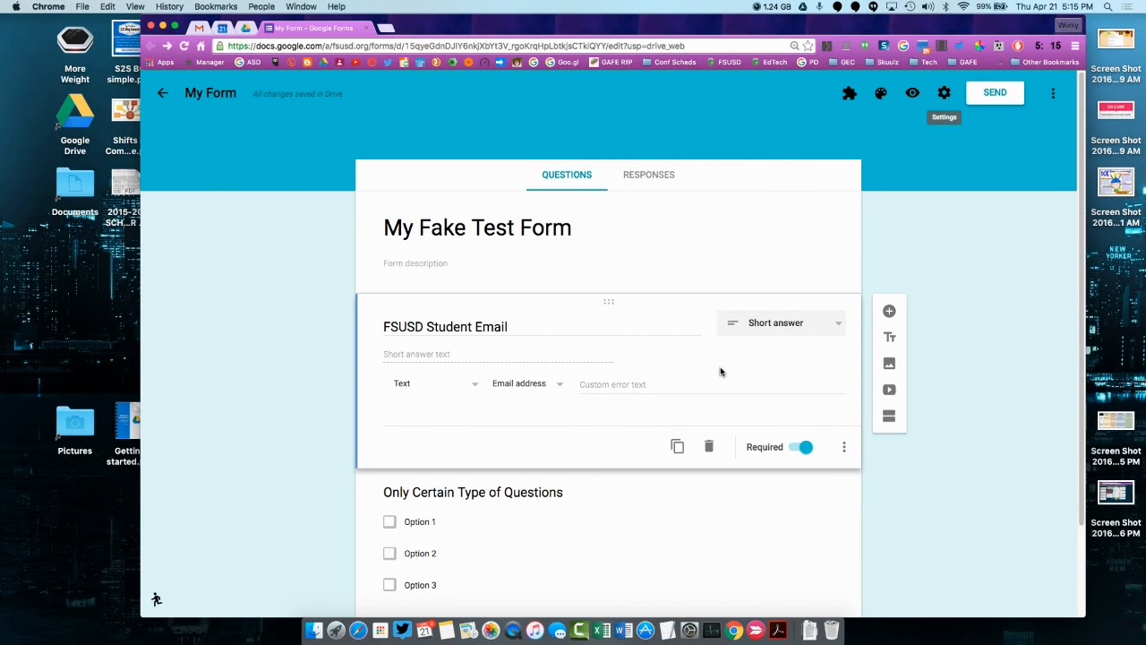